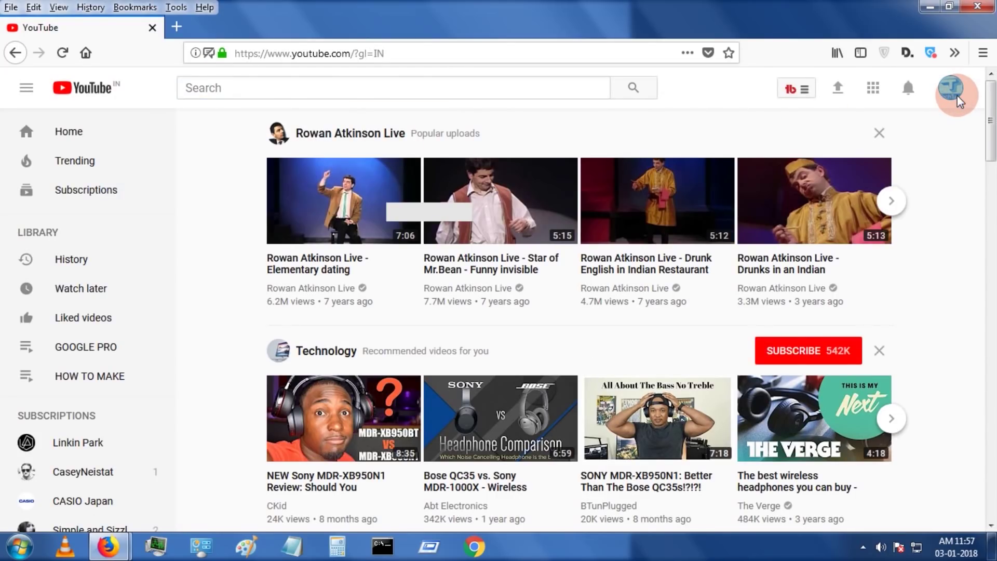
# Go to the channel's Status and features page and scroll to the Eligible Monetization card.
pyautogui.click(847, 207)
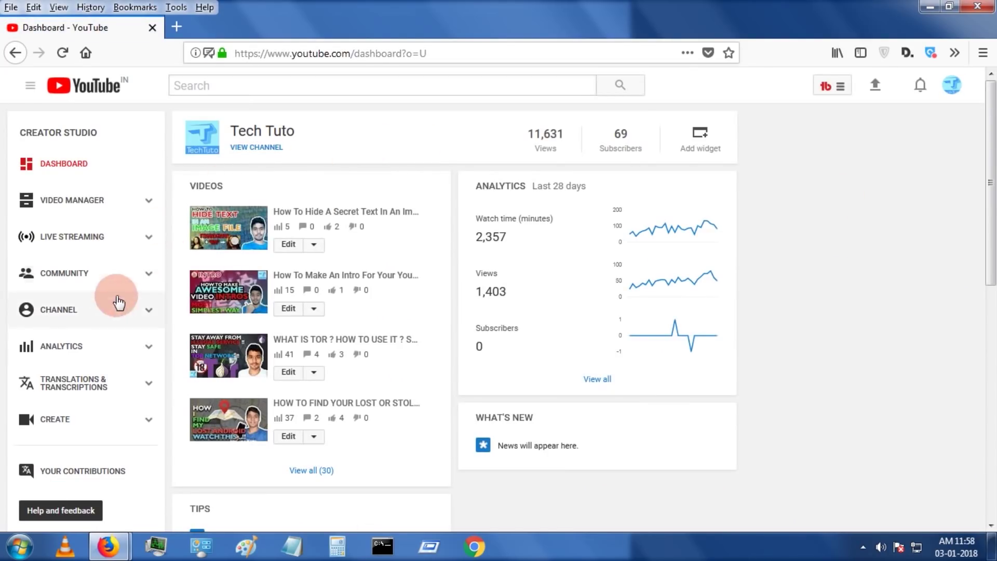
pyautogui.click(107, 312)
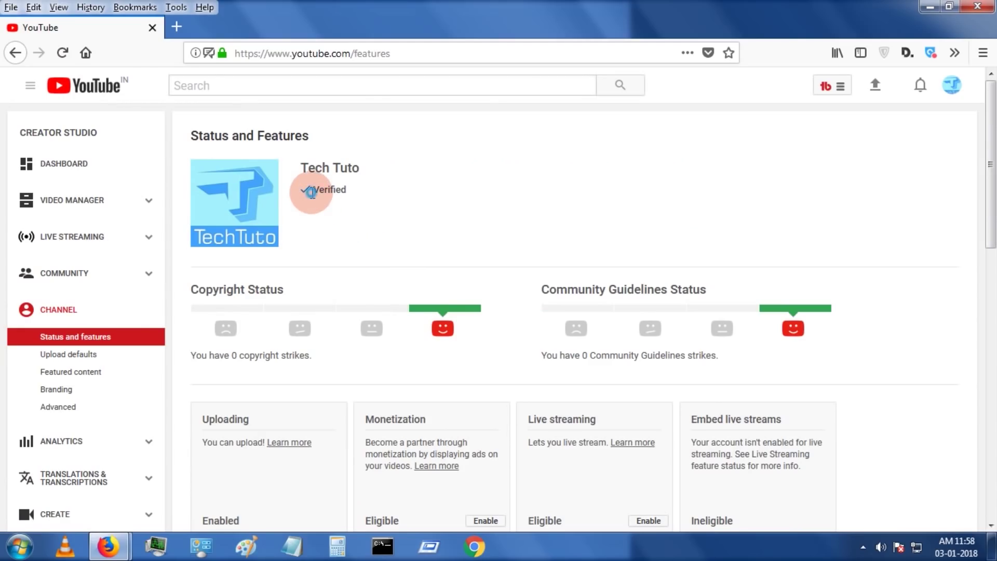
pyautogui.moveTo(310, 192); pyautogui.dragTo(344, 194)
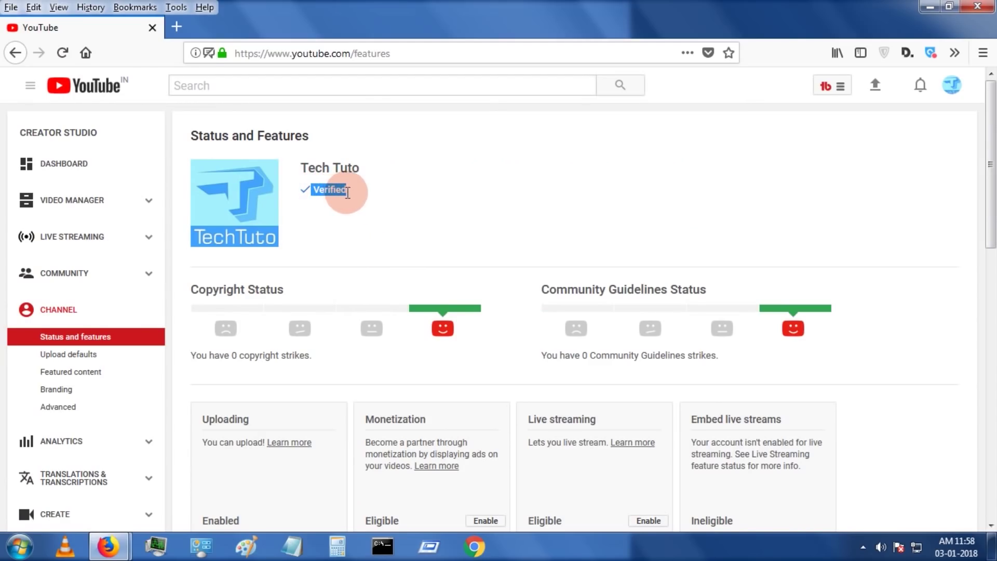
pyautogui.click(367, 218)
pyautogui.scroll(-5, 367, 218)
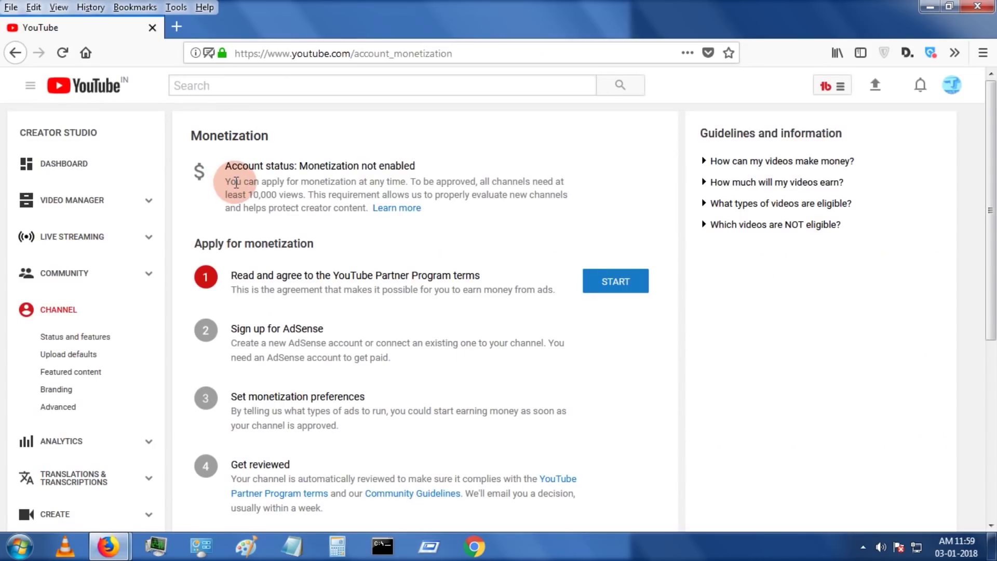
# Highlight the monetization eligibility explanation and the pending Partner Program terms step.
pyautogui.moveTo(278, 183); pyautogui.dragTo(554, 184)
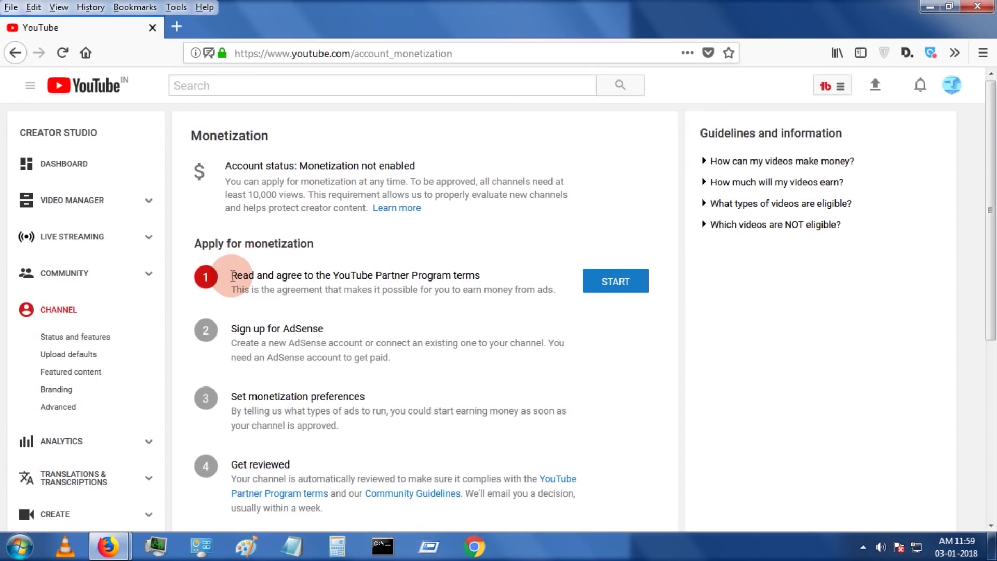
pyautogui.moveTo(230, 275); pyautogui.dragTo(516, 278)
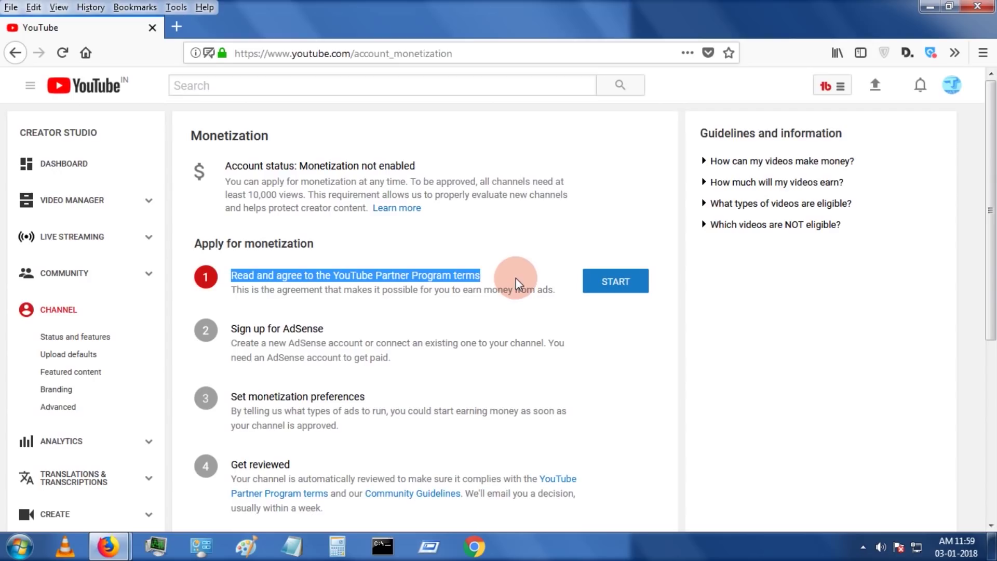
pyautogui.click(519, 279)
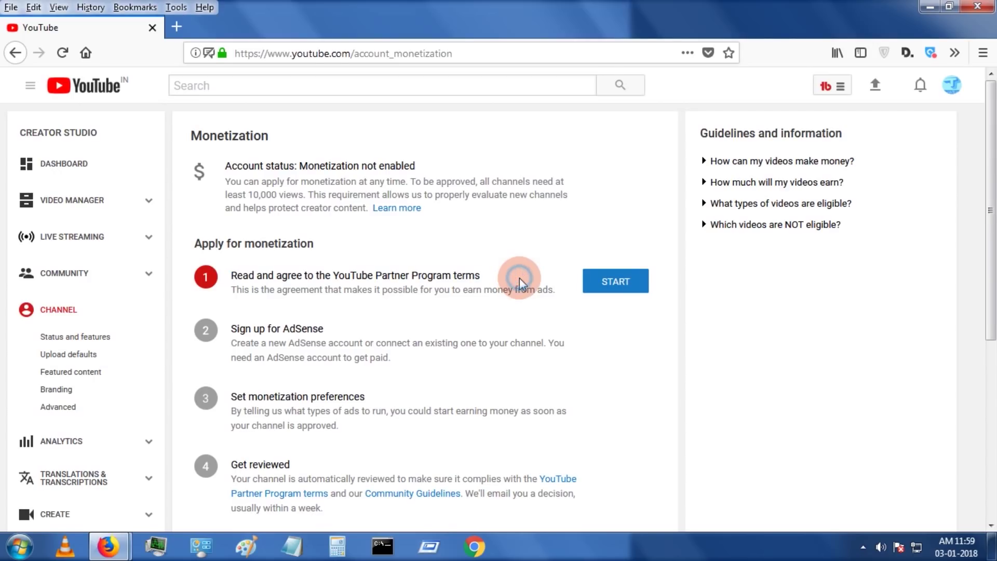
# Accept the YouTube Partner Program terms, ticking all three agreement checkboxes.
pyautogui.click(602, 292)
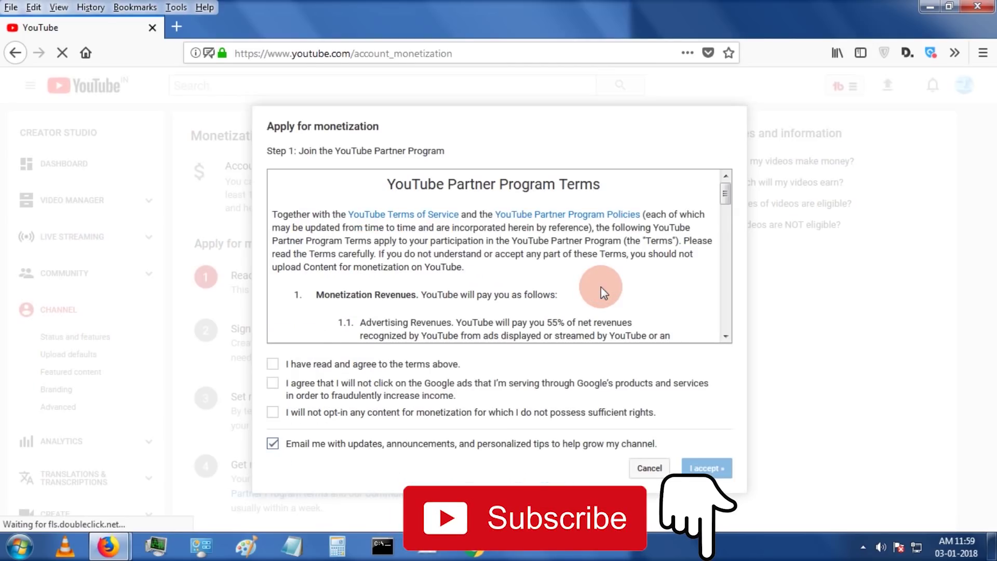
pyautogui.moveTo(725, 195); pyautogui.dragTo(726, 326)
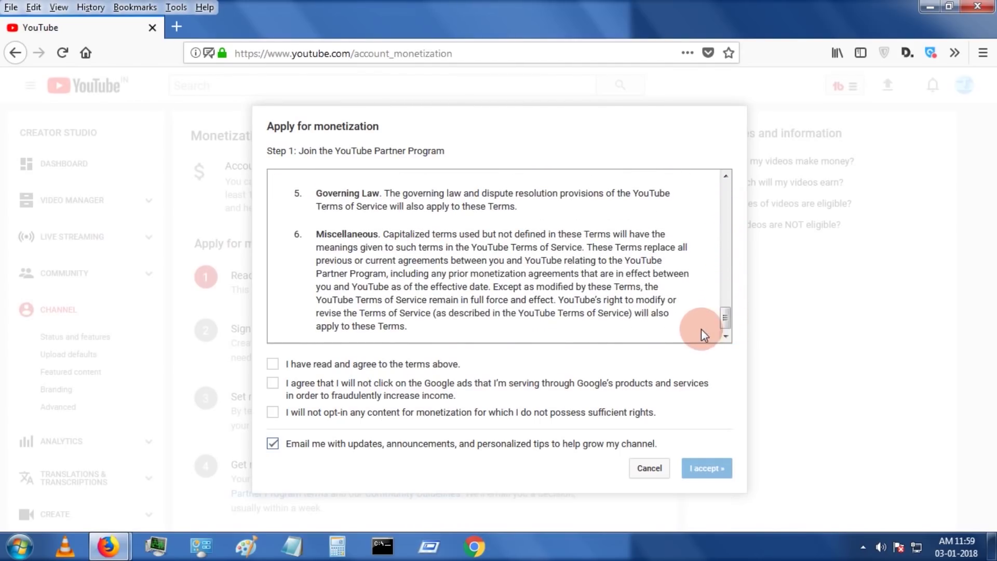
pyautogui.click(273, 365)
pyautogui.click(273, 383)
pyautogui.click(272, 413)
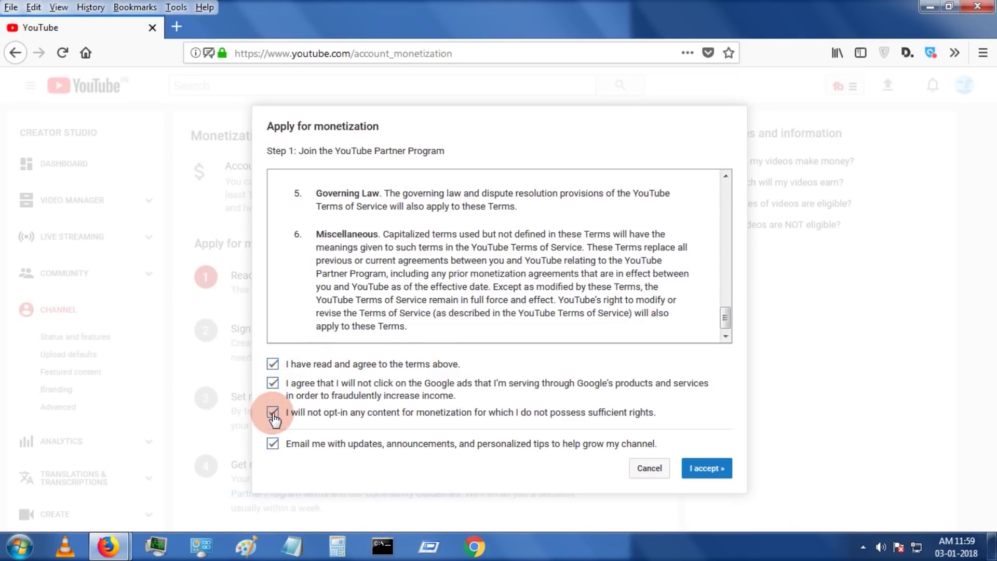
pyautogui.click(699, 470)
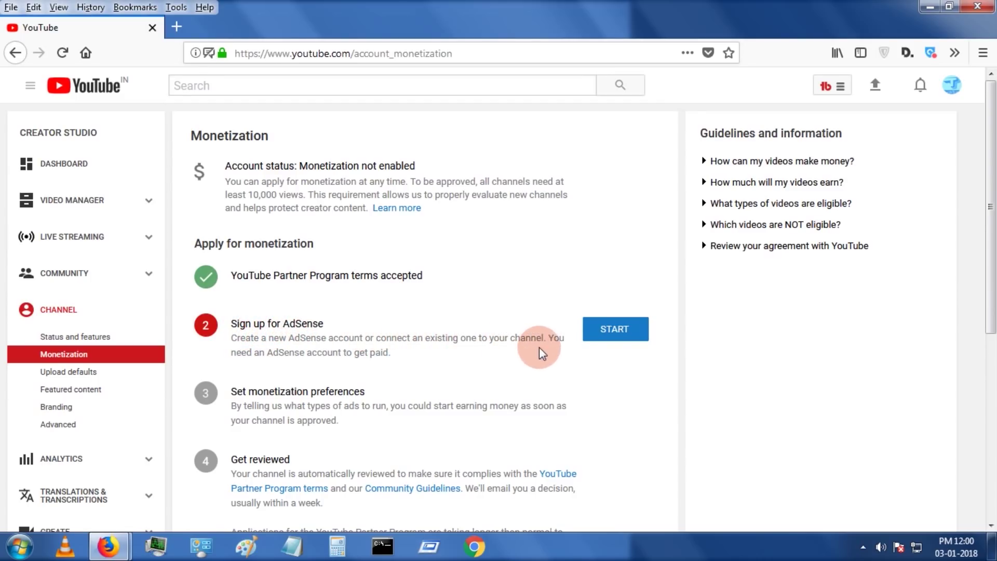
# Start the AdSense sign-up step and continue to AdSense's account chooser.
pyautogui.click(601, 340)
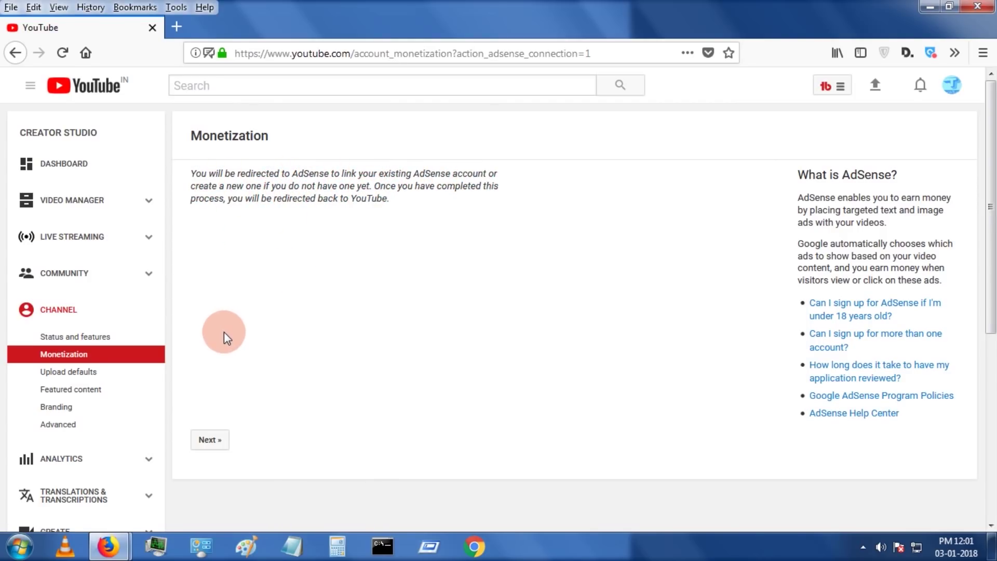
pyautogui.click(211, 439)
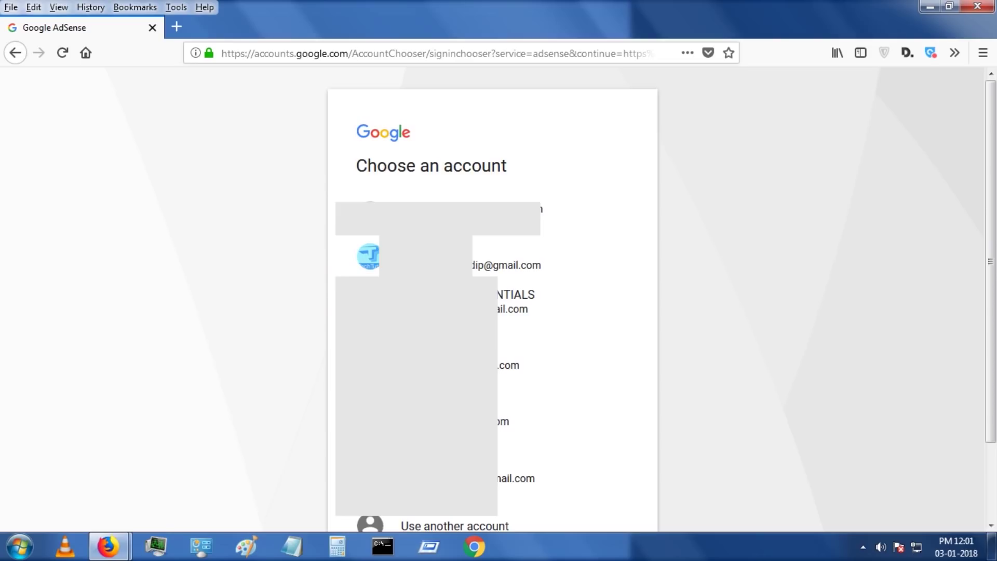
# Sign in to AdSense with the channel's account and opt in to customized suggestions.
pyautogui.click(406, 254)
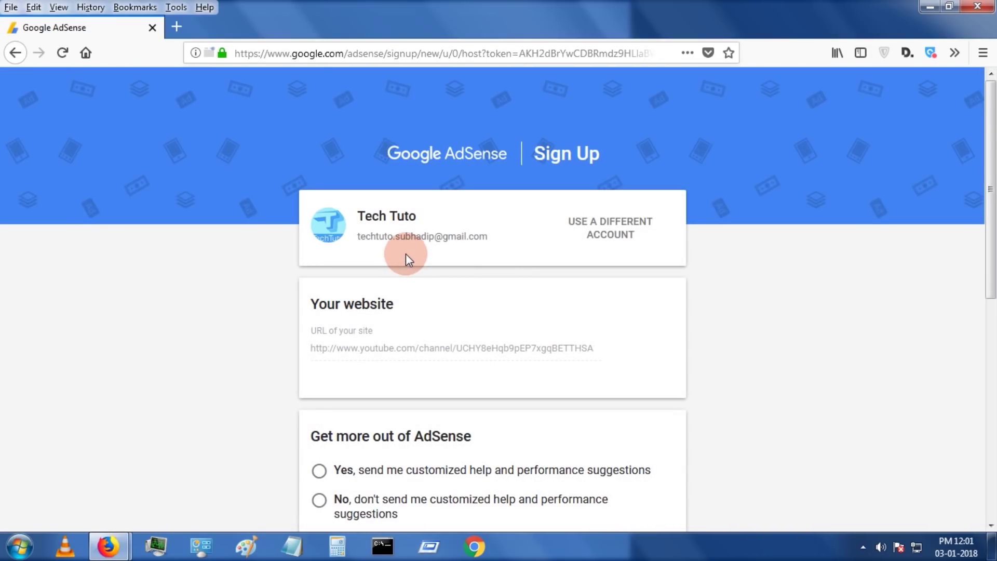
pyautogui.scroll(-3, 406, 254)
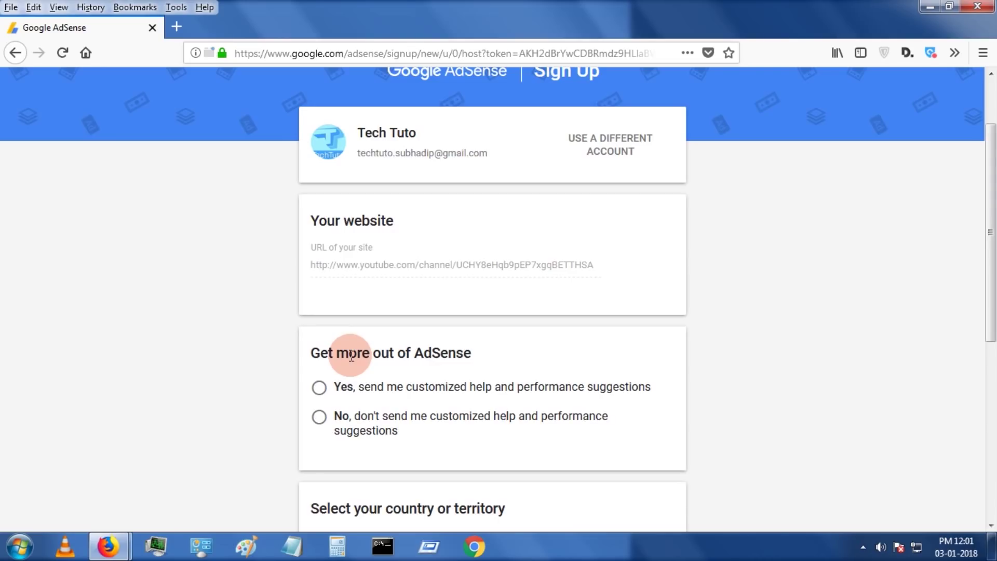
pyautogui.scroll(-2, 350, 353)
pyautogui.click(318, 303)
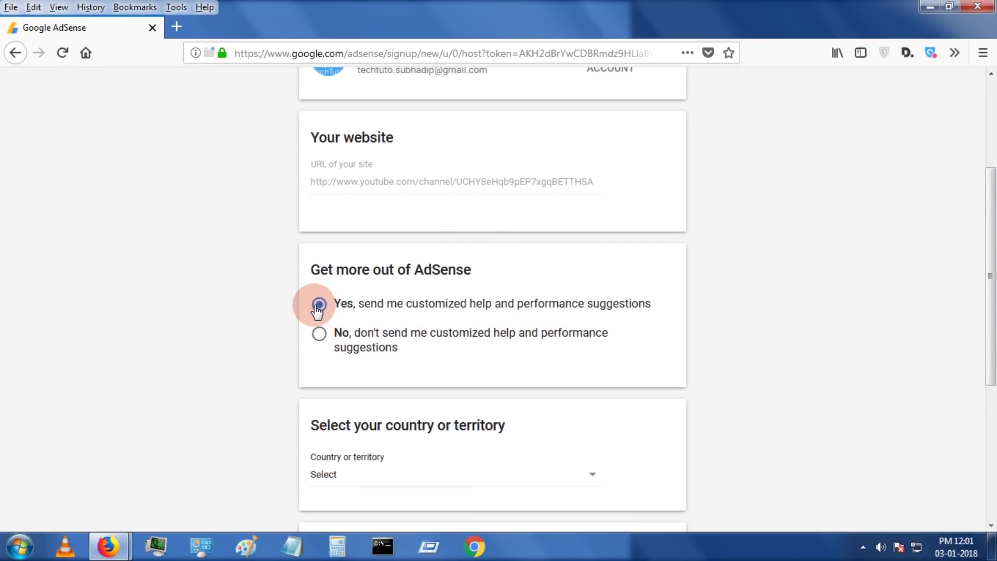
pyautogui.scroll(-2, 342, 335)
pyautogui.scroll(-1, 343, 336)
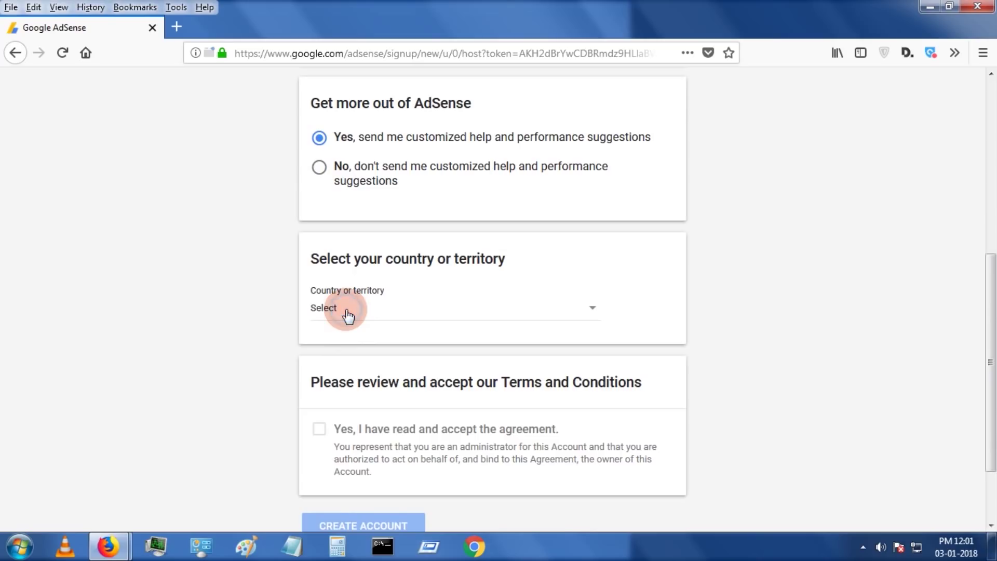
# Set the country to India, accept the AdSense terms, and create the account.
pyautogui.click(347, 315)
pyautogui.scroll(-5, 375, 342)
pyautogui.scroll(-5, 377, 357)
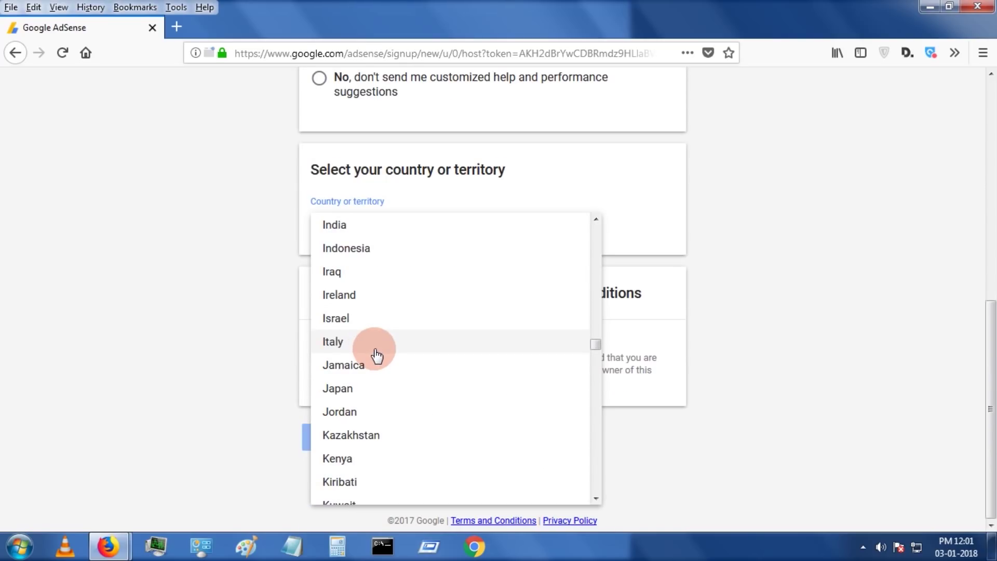
pyautogui.click(345, 226)
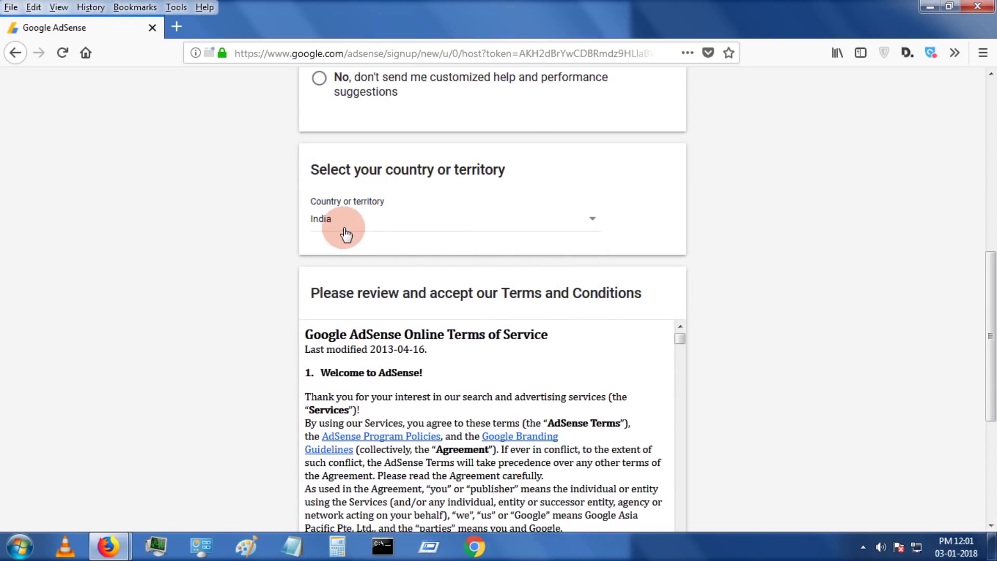
pyautogui.scroll(-1, 267, 272)
pyautogui.scroll(-2, 328, 138)
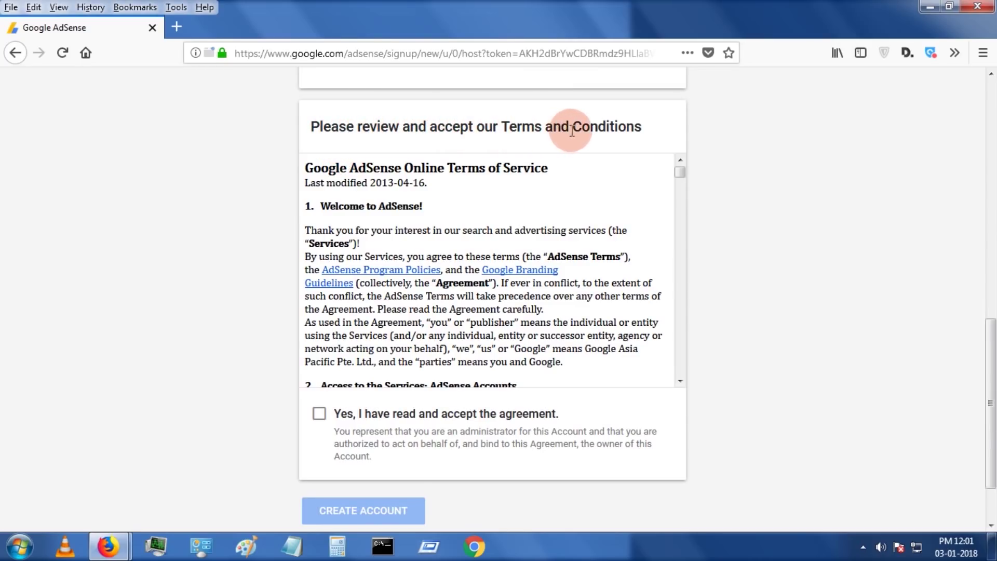
pyautogui.moveTo(679, 175); pyautogui.dragTo(683, 372)
pyautogui.click(317, 416)
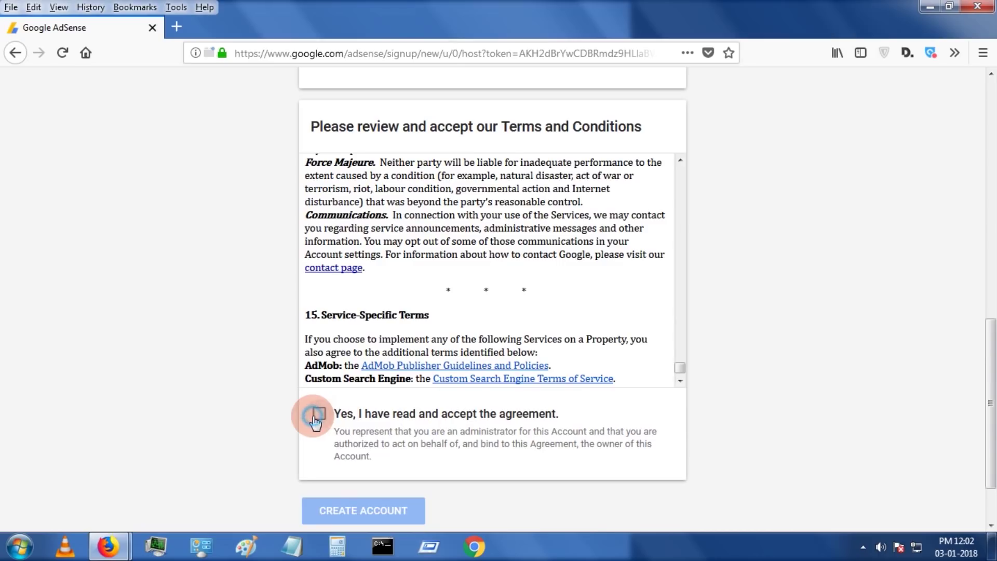
pyautogui.scroll(-2, 272, 388)
pyautogui.click(355, 442)
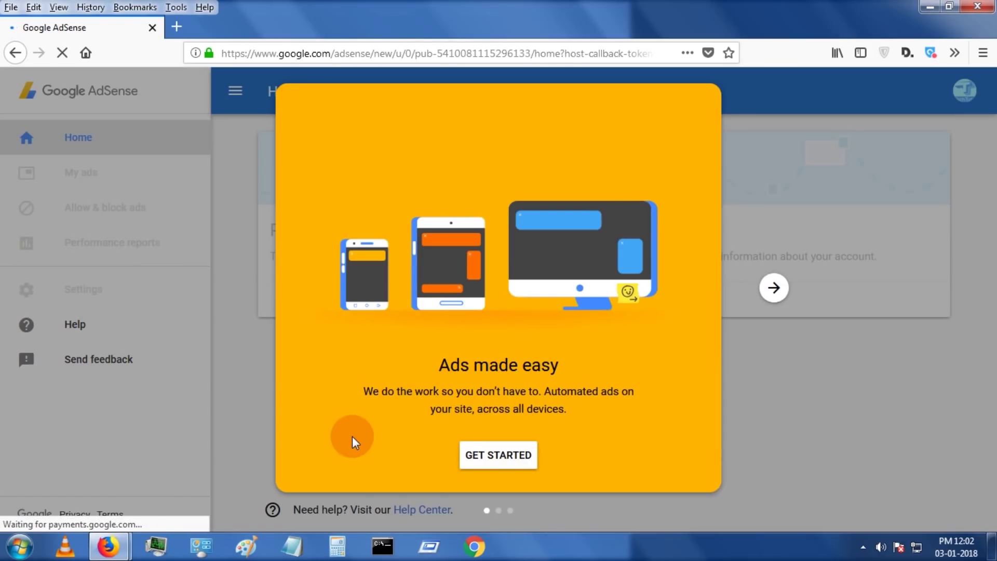
# Dismiss the AdSense welcome, submit the payment name and address, and redirect to YouTube.
pyautogui.click(481, 455)
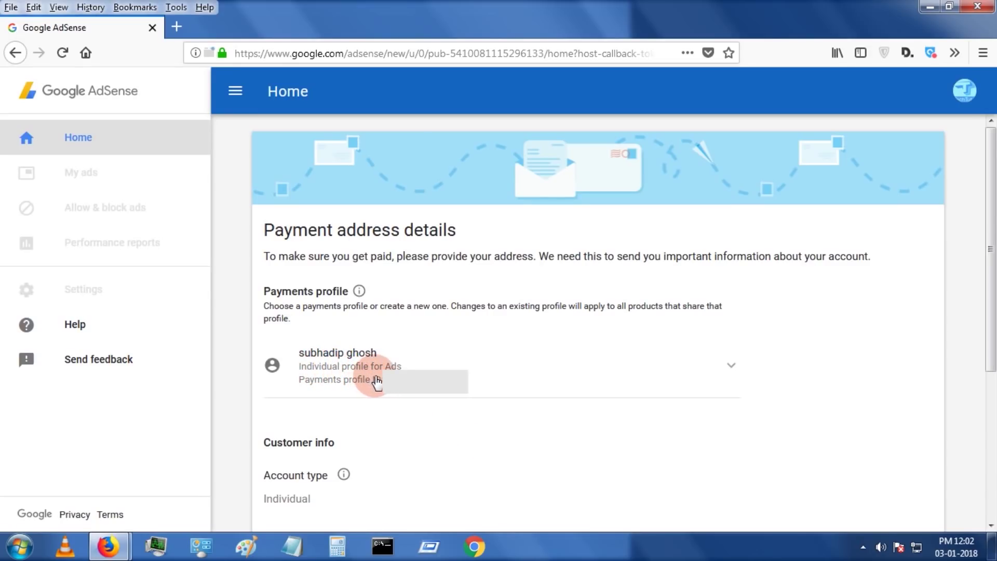
pyautogui.scroll(-4, 407, 390)
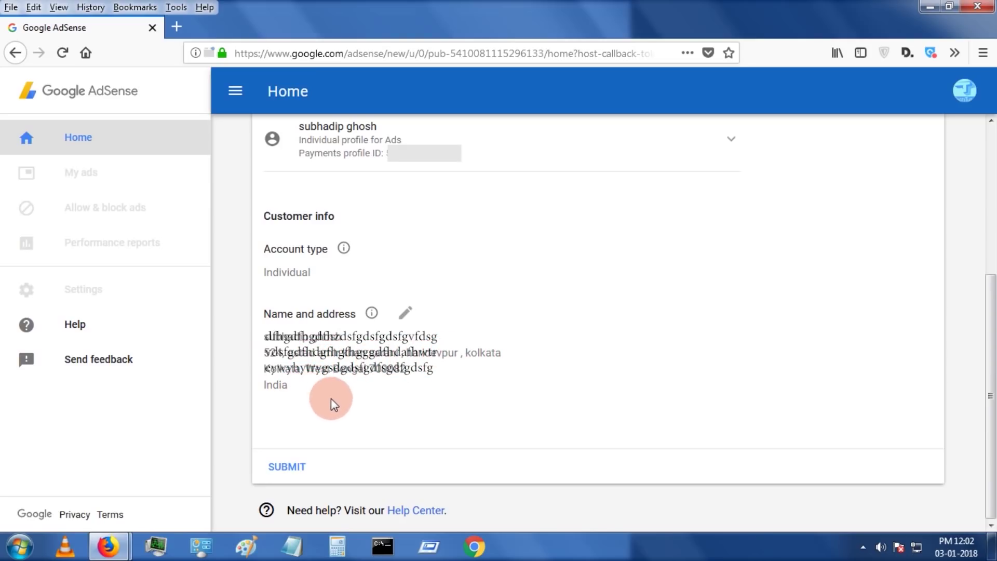
pyautogui.click(295, 464)
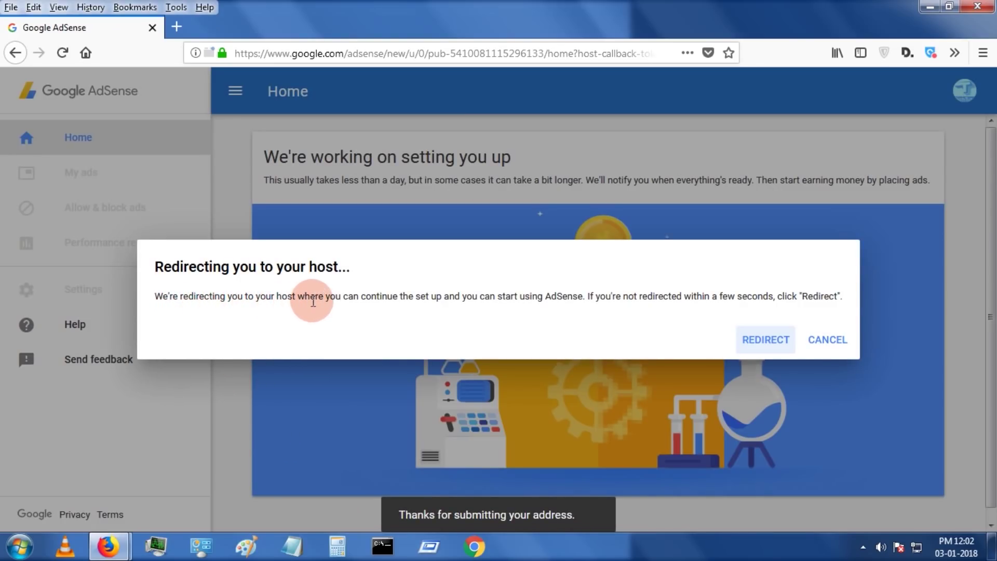
pyautogui.click(770, 344)
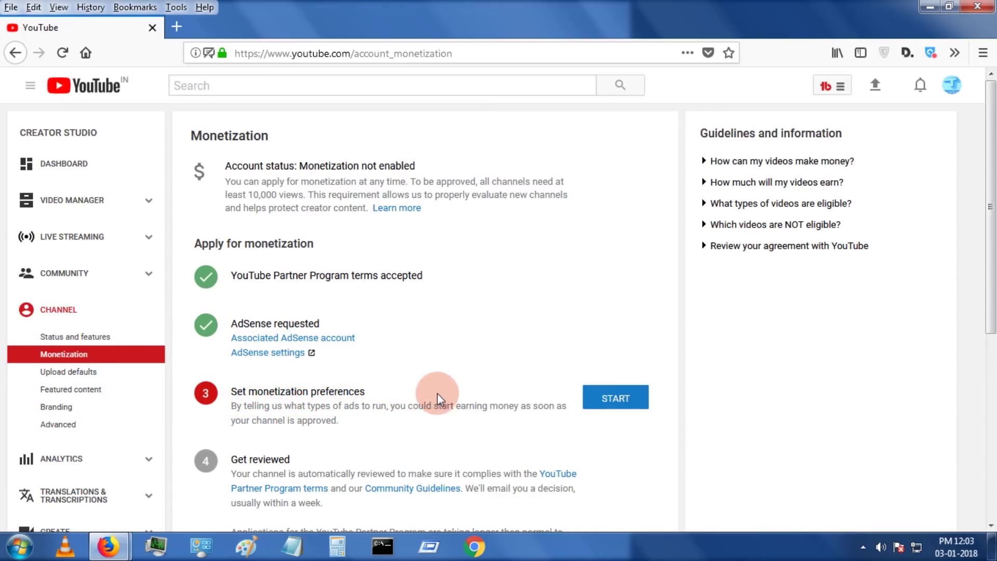
# Save the monetization preferences with the ad formats left ticked.
pyautogui.click(595, 402)
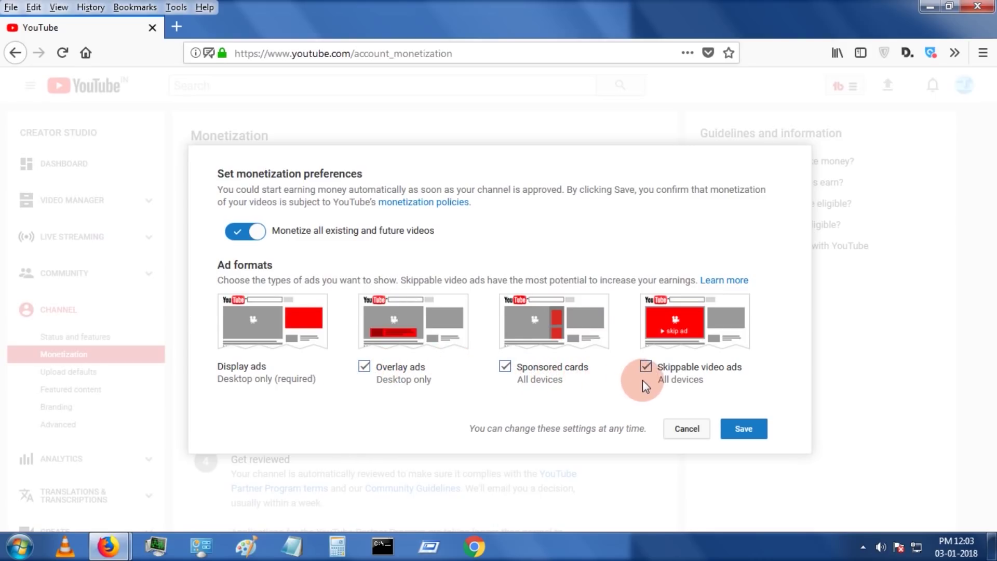
pyautogui.click(741, 433)
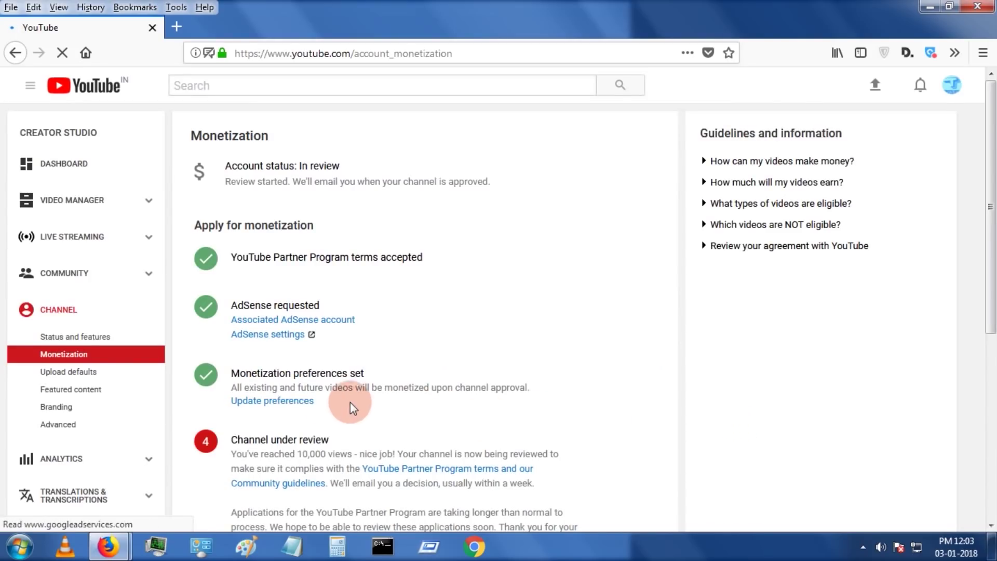
# Scroll down to the Number of views review bar confirming 10,000 views.
pyautogui.scroll(-3, 350, 403)
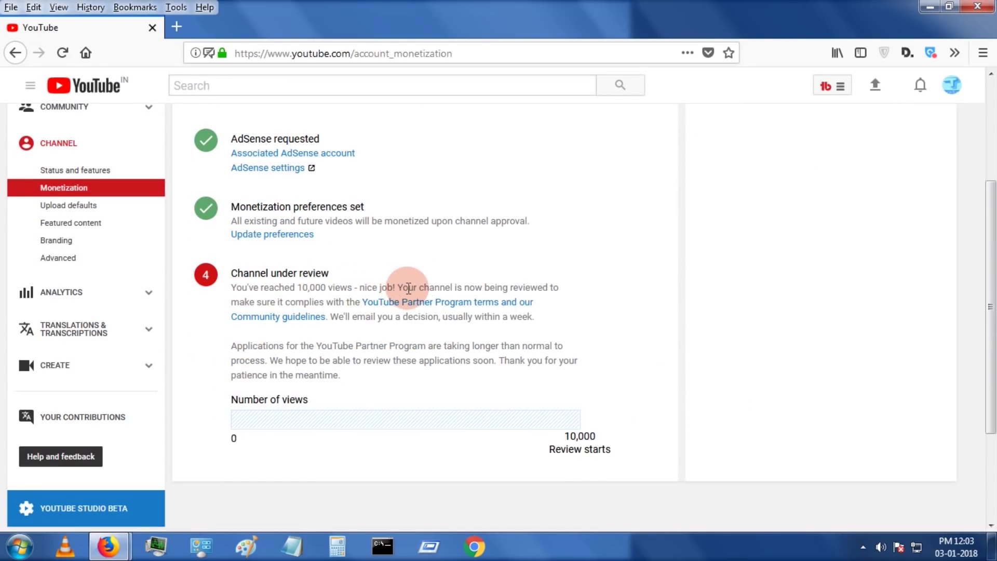